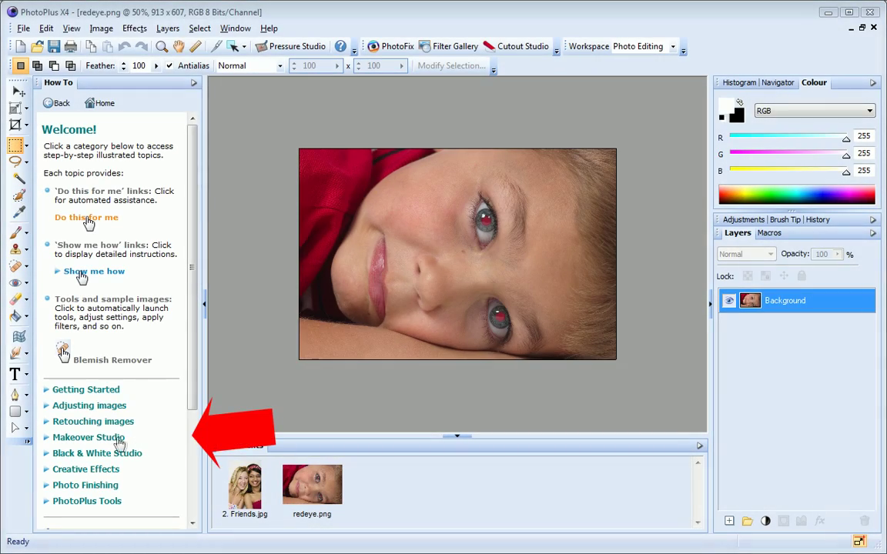
Open the Makeover Studio 'Removing red eye' help topic and expand, then collapse, its Show me how steps
click(119, 440)
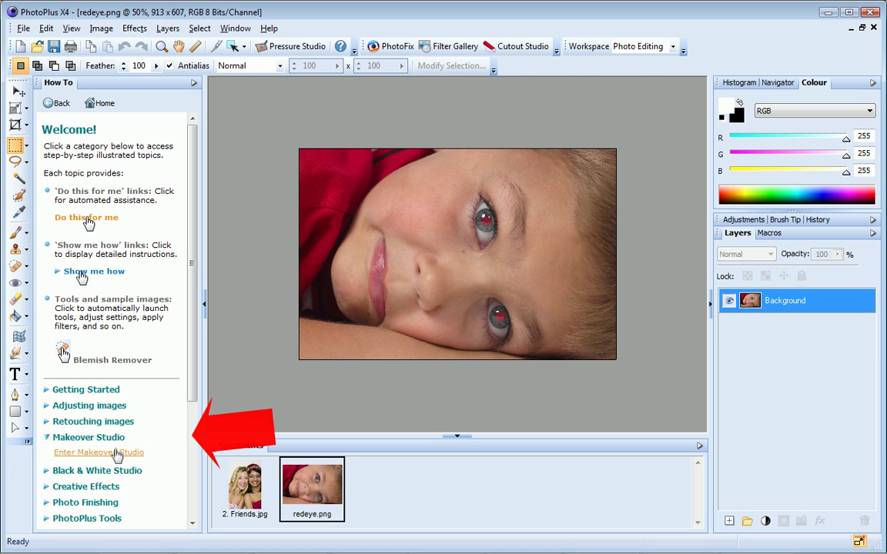
click(115, 452)
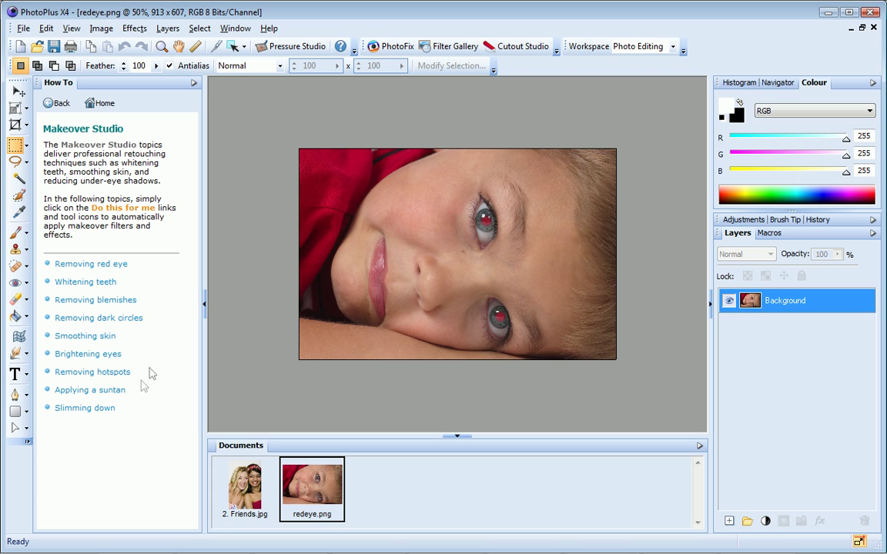
click(121, 264)
scroll(170, 240, down, 2)
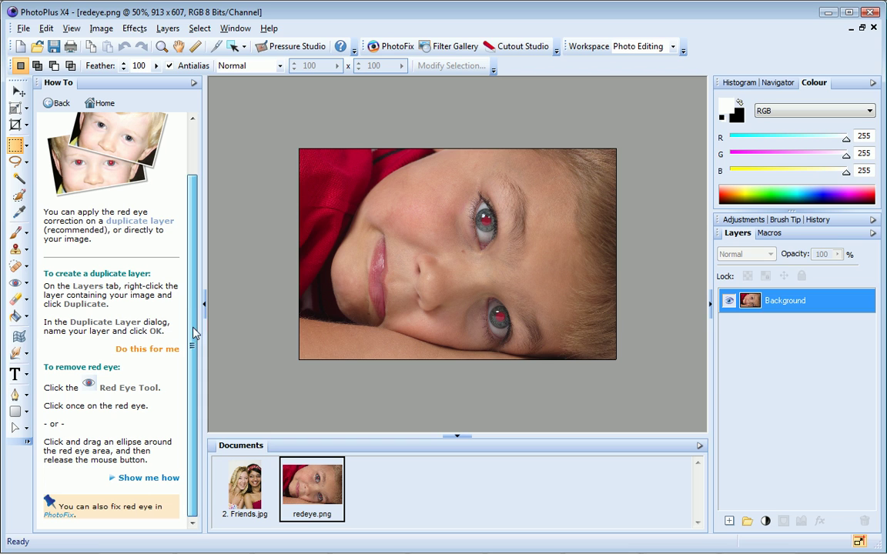
click(164, 483)
scroll(196, 369, down, 5)
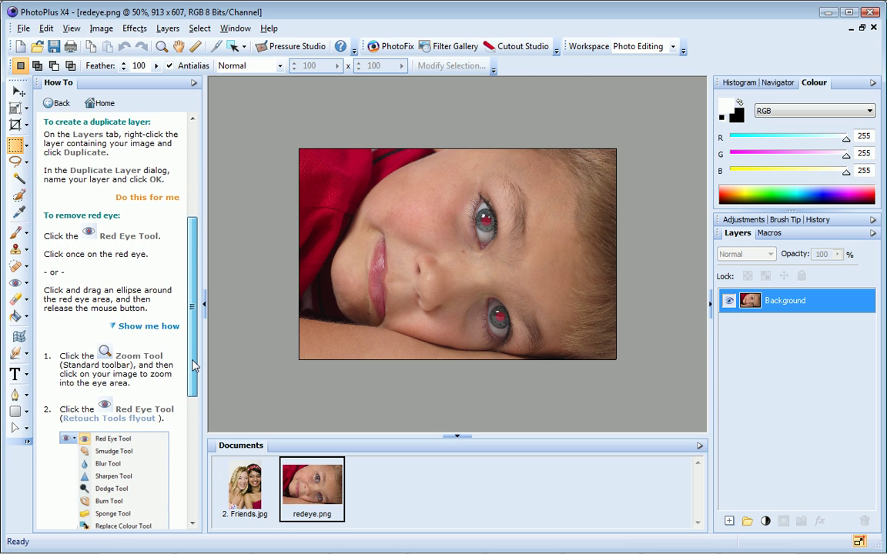
click(167, 327)
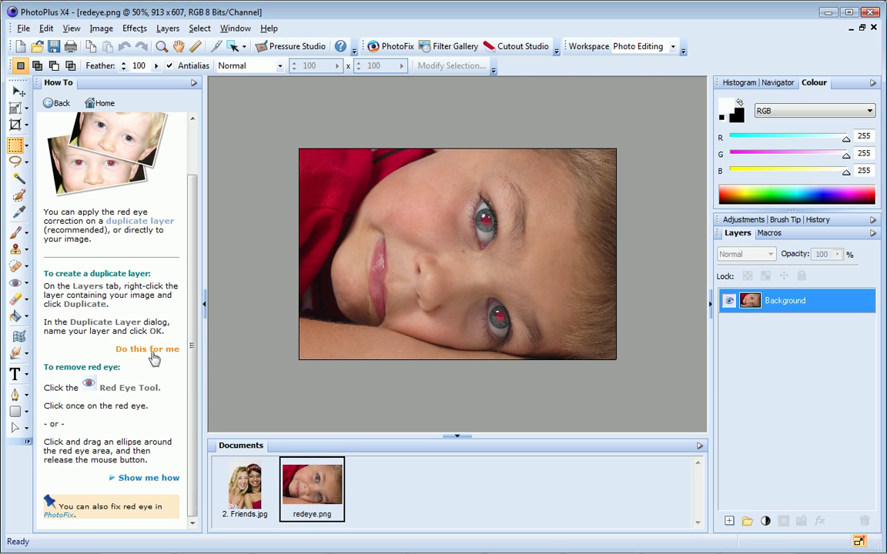
Duplicate the layer as RedEye and fix the red pupils in both of the boy's eyes
click(153, 351)
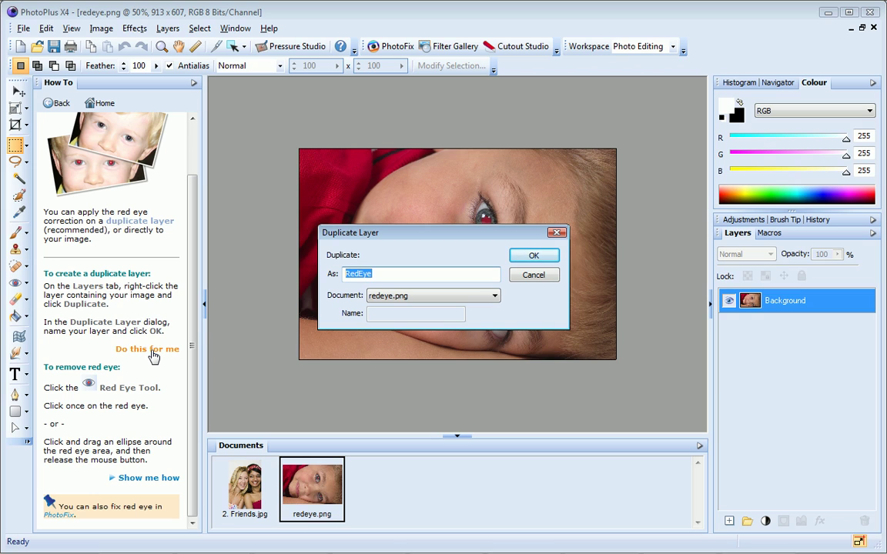
click(534, 257)
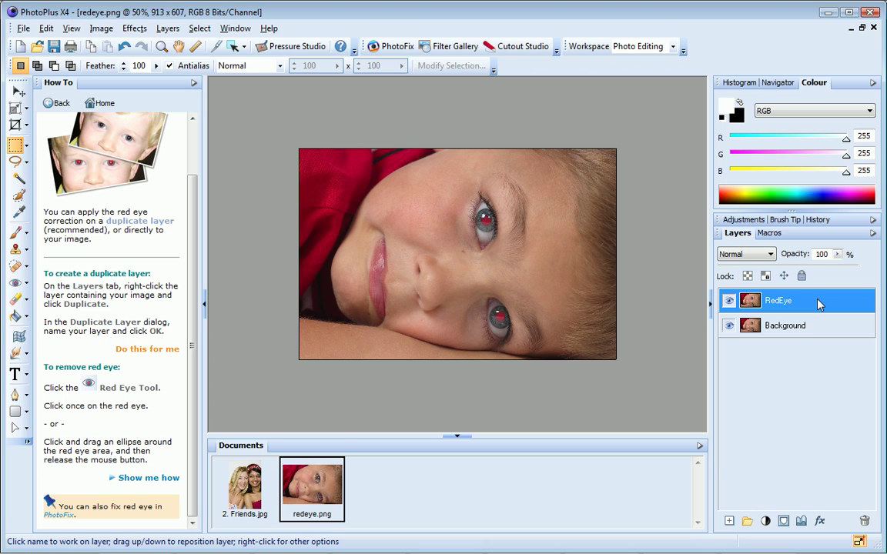
click(90, 385)
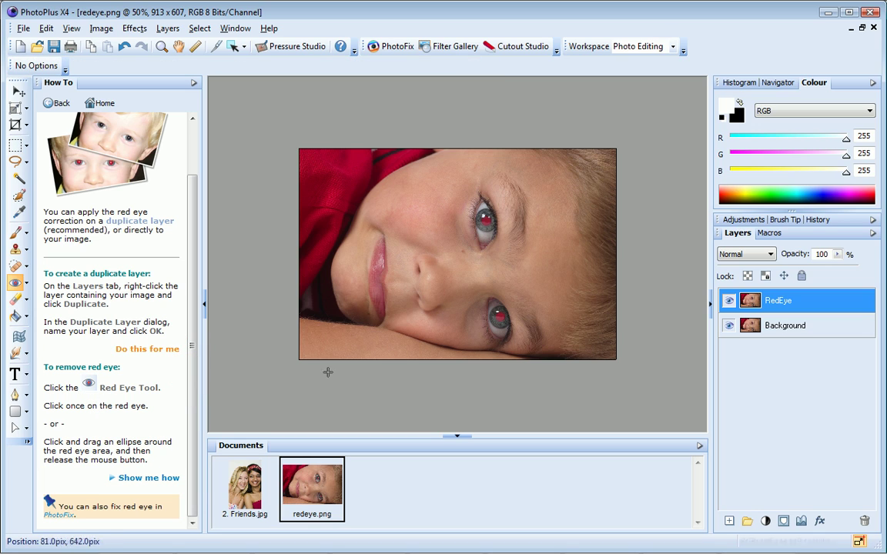
click(486, 220)
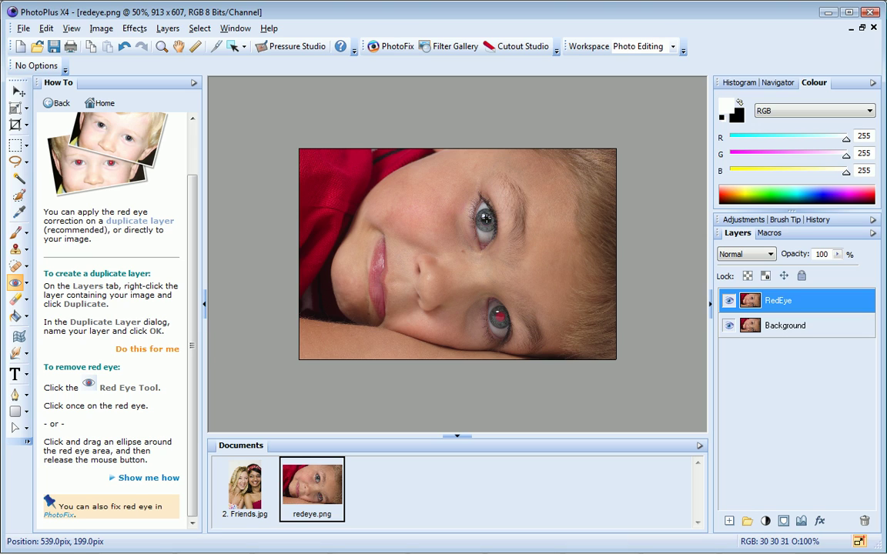
click(498, 315)
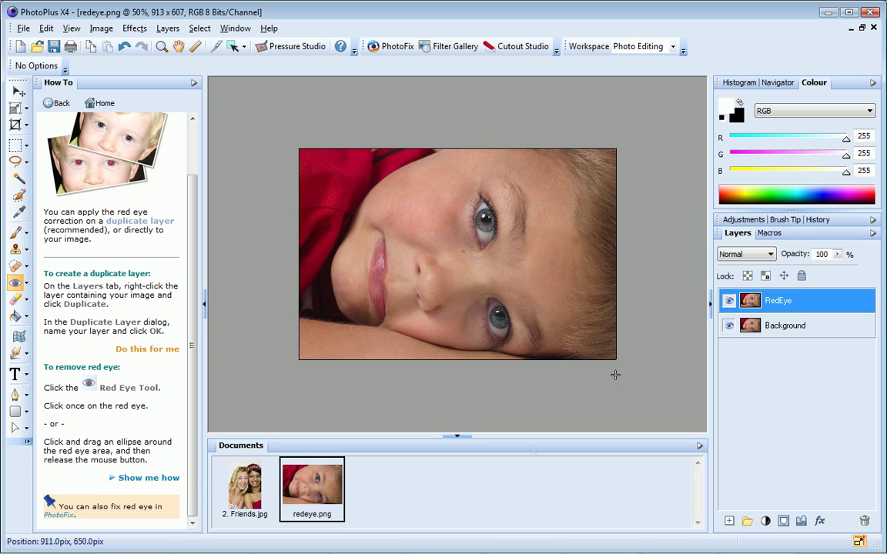
Switch to the Friends.jpg photo and open the Blemish Remover help under Removing blemishes
click(244, 484)
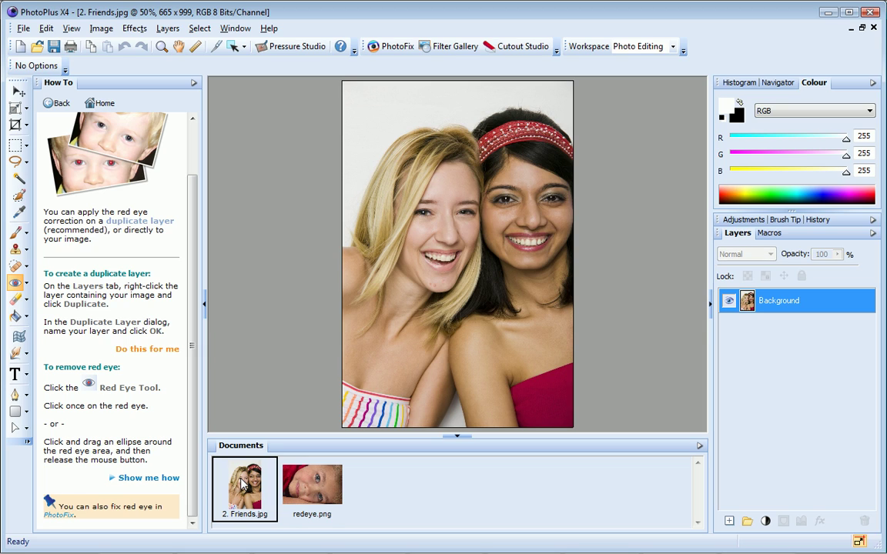
click(61, 106)
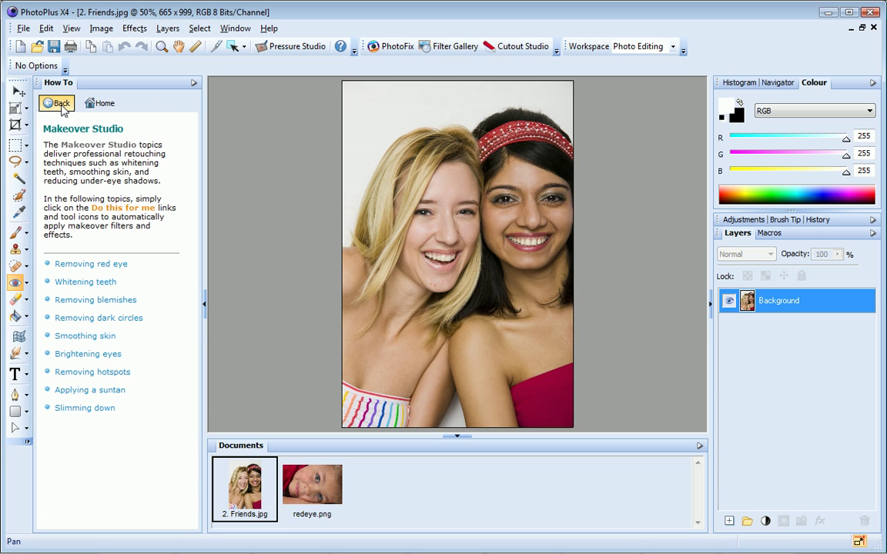
click(118, 300)
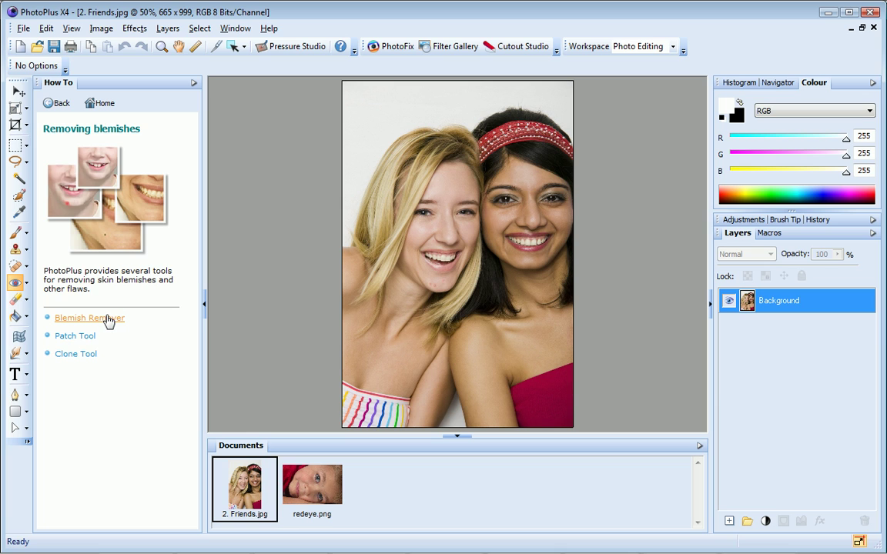
click(107, 319)
Zoom in on the women's faces and add a BlemishRemover duplicate layer
click(162, 46)
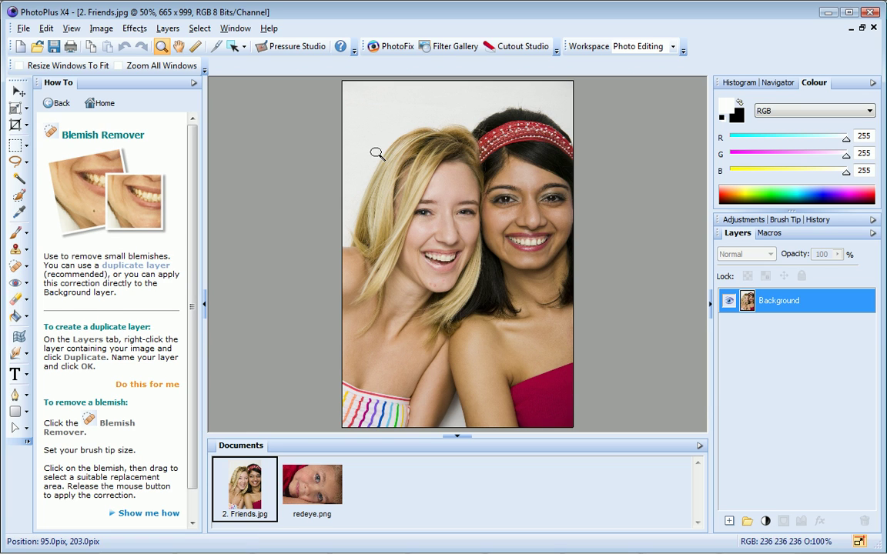
click(398, 252)
click(437, 279)
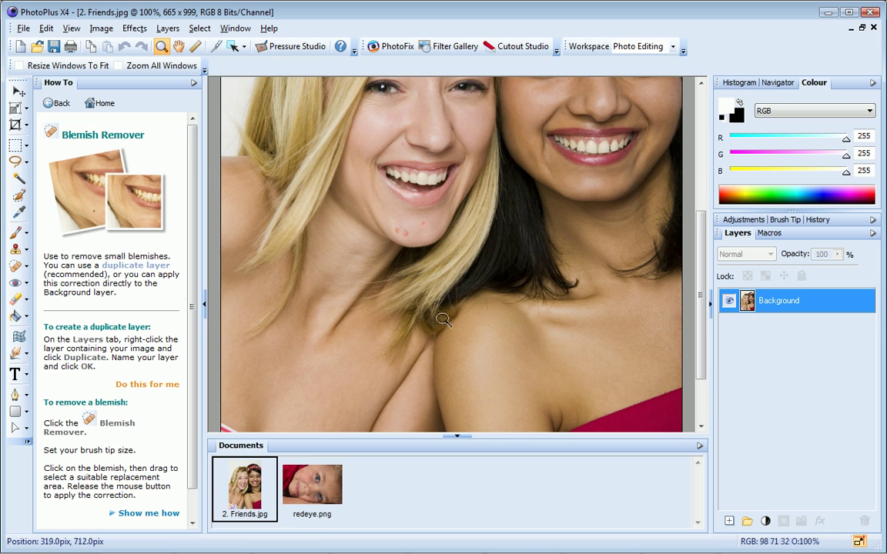
click(165, 386)
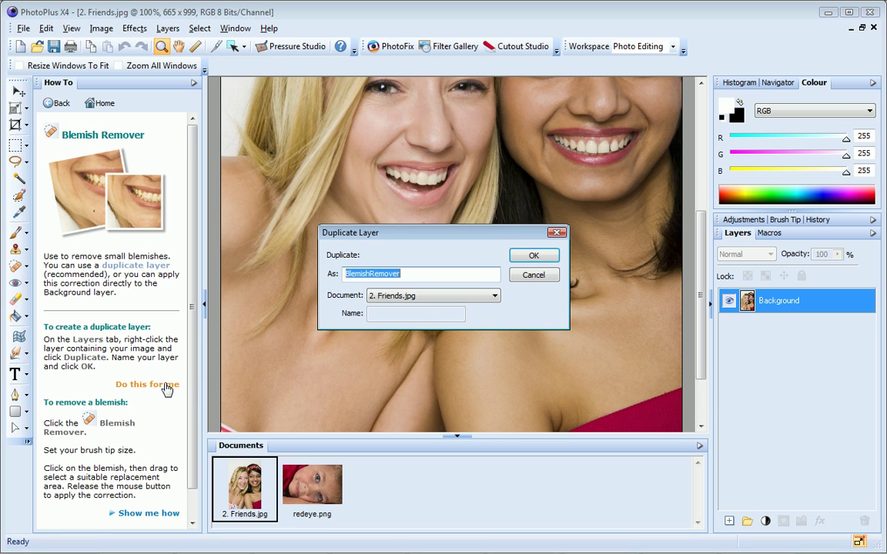
click(534, 256)
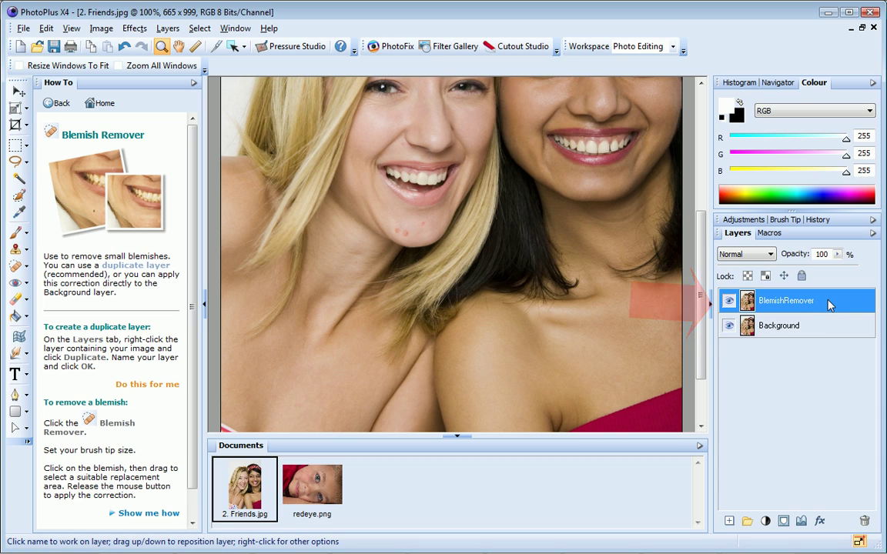
Cover the blonde woman's chin blemish with nearby clean skin, toggling the layer to compare
click(89, 421)
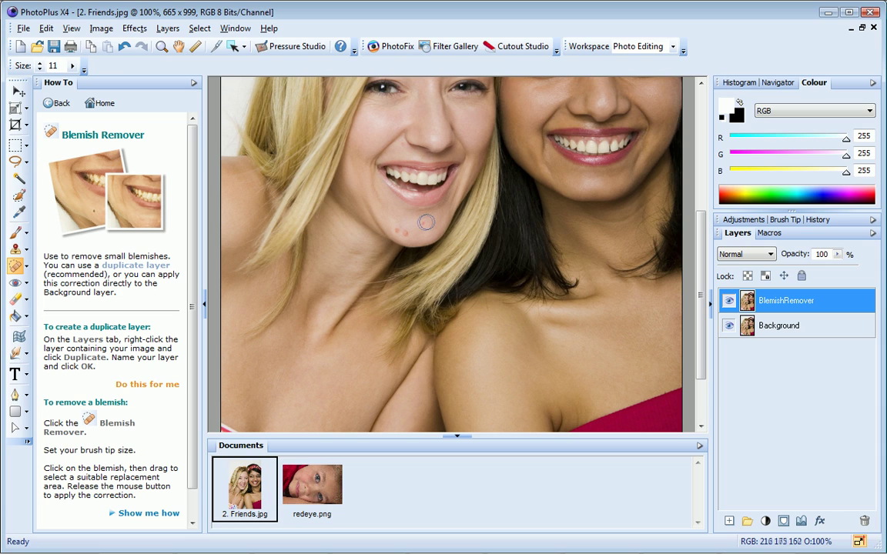
drag(425, 223, 401, 219)
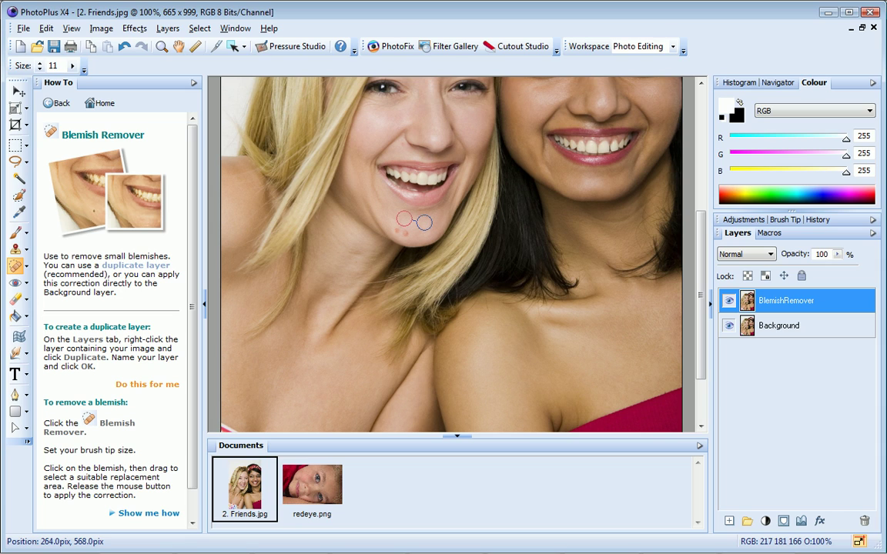
mouse_move(401, 219)
mouse_down()
mouse_move(405, 232)
mouse_move(423, 227)
mouse_move(396, 228)
mouse_move(392, 215)
mouse_up()
key(])
key(])
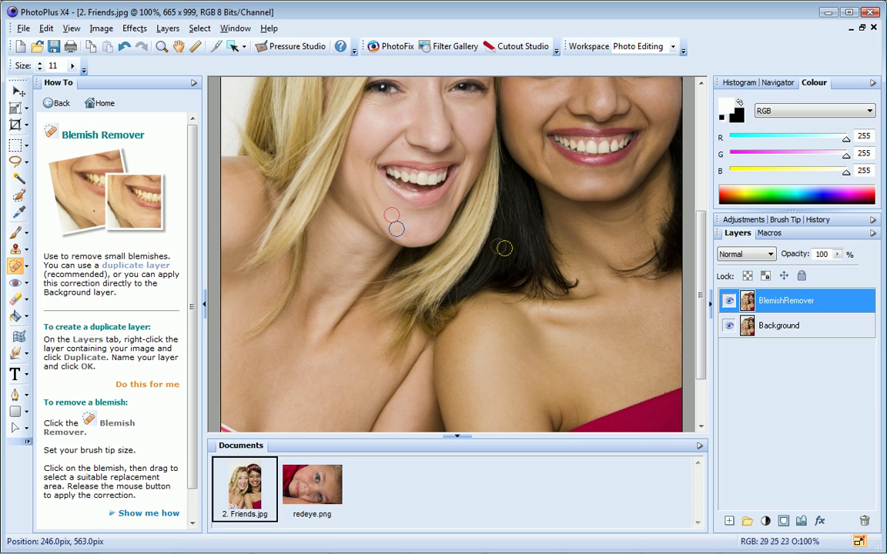
click(729, 302)
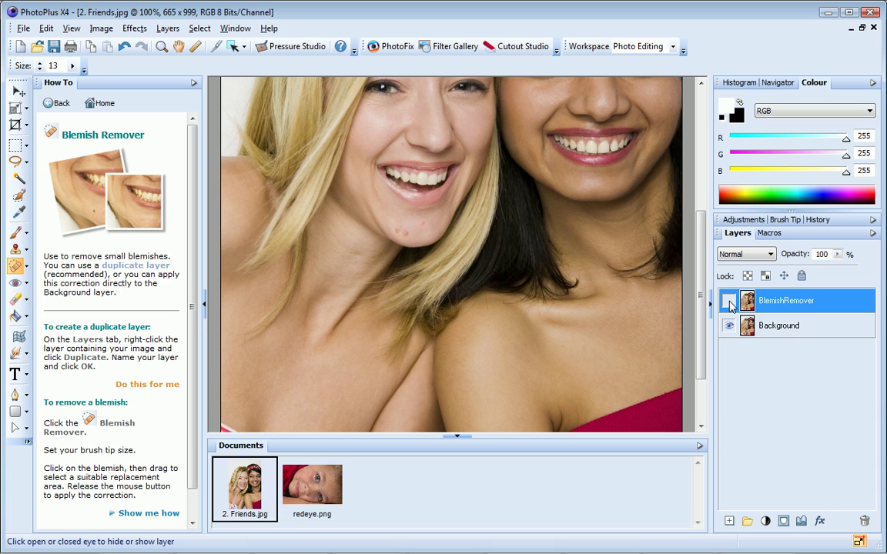
click(729, 301)
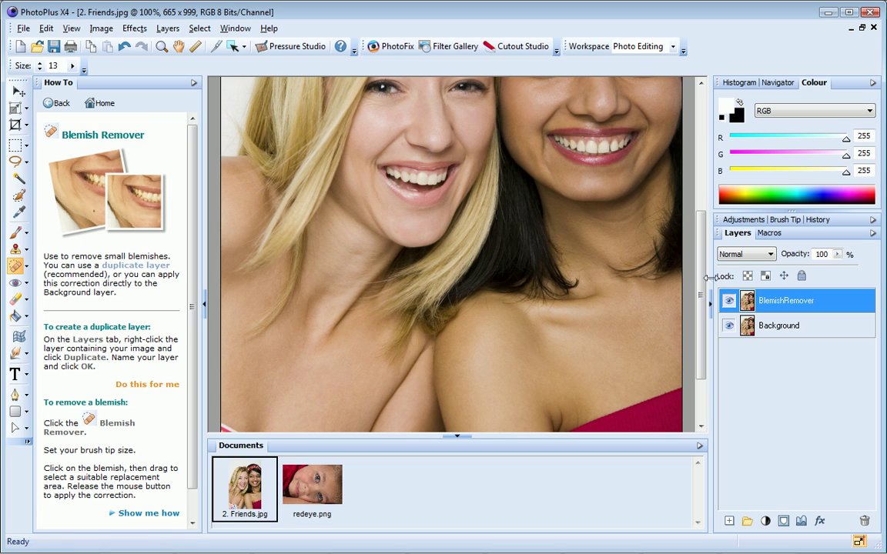
drag(702, 281, 702, 249)
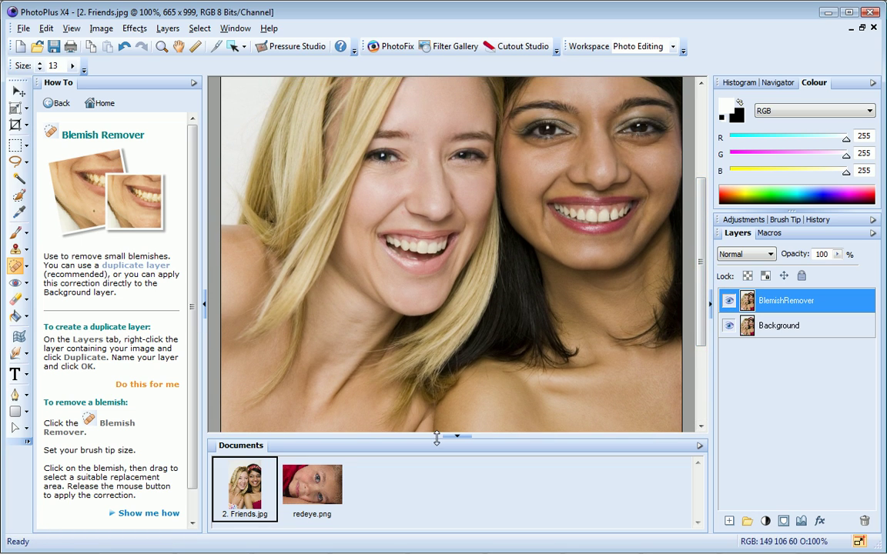
click(68, 106)
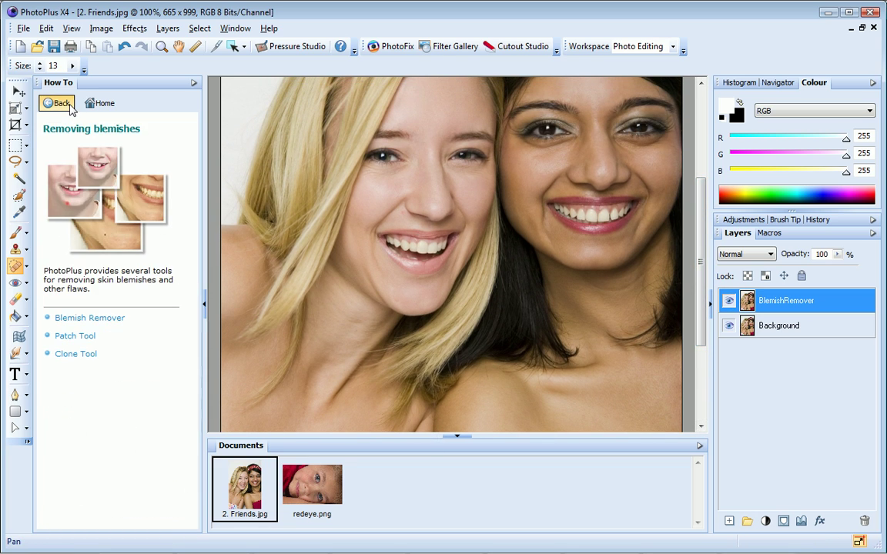
Open the dark circles Method 1 - Paintbrush guide and create the DarkCircles duplicate layer
click(70, 108)
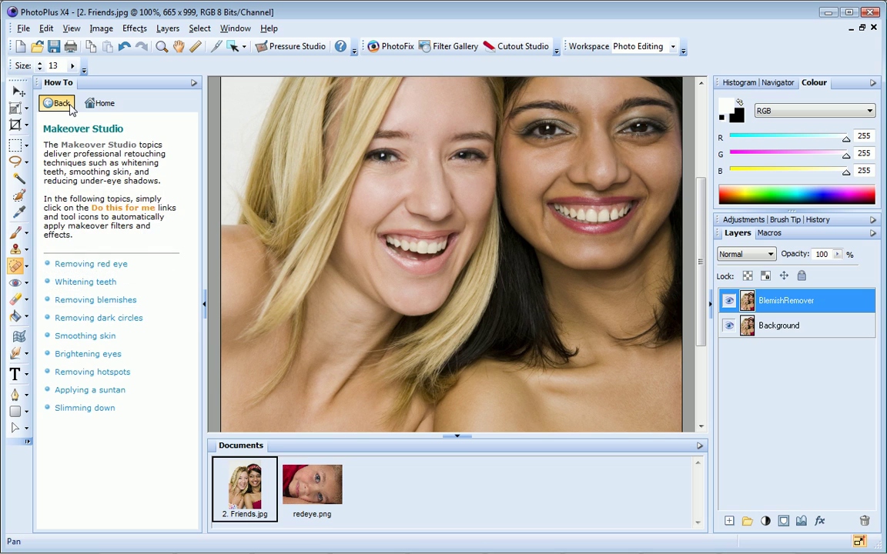
click(98, 319)
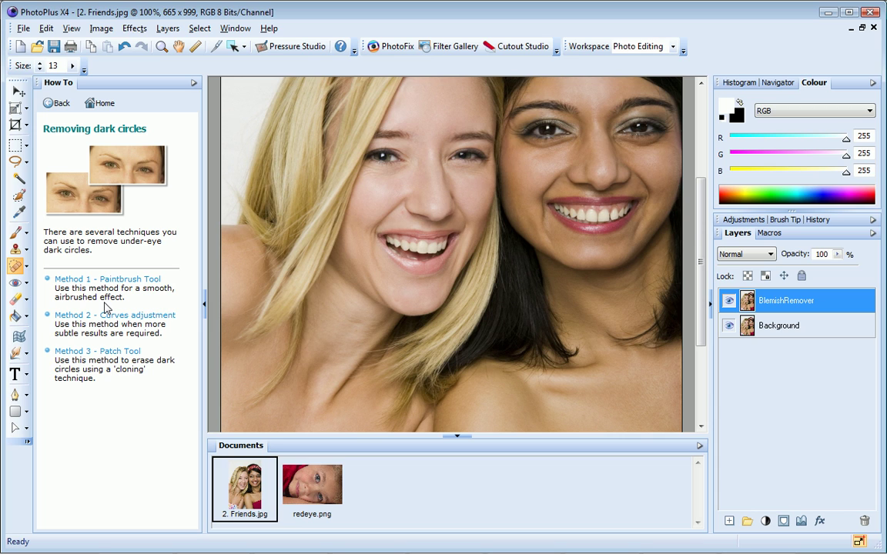
click(118, 281)
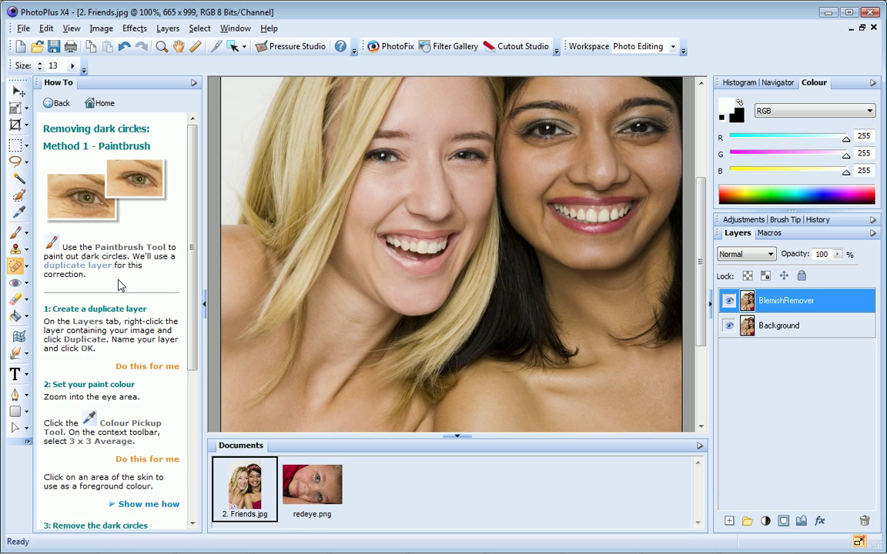
click(165, 368)
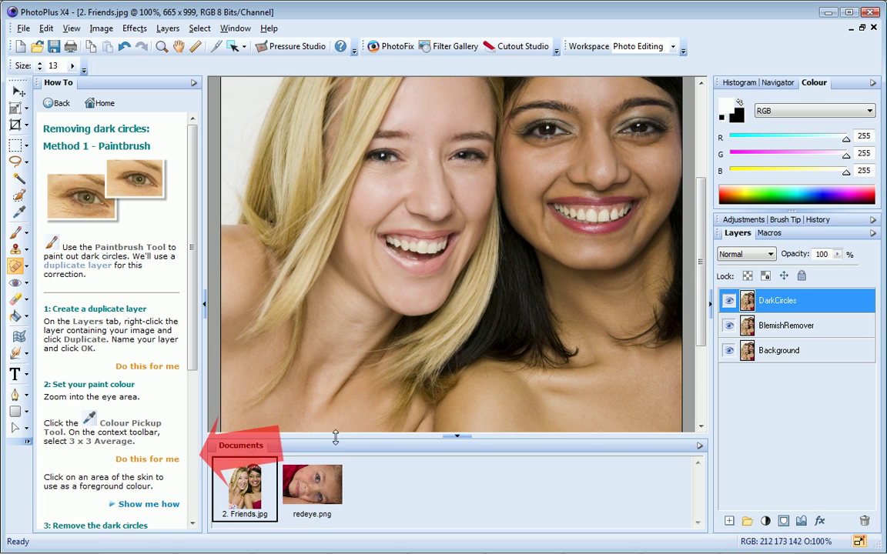
Sample skin tone 201, 152, 116 beside the dark-haired woman's eye as the paint colour
click(152, 459)
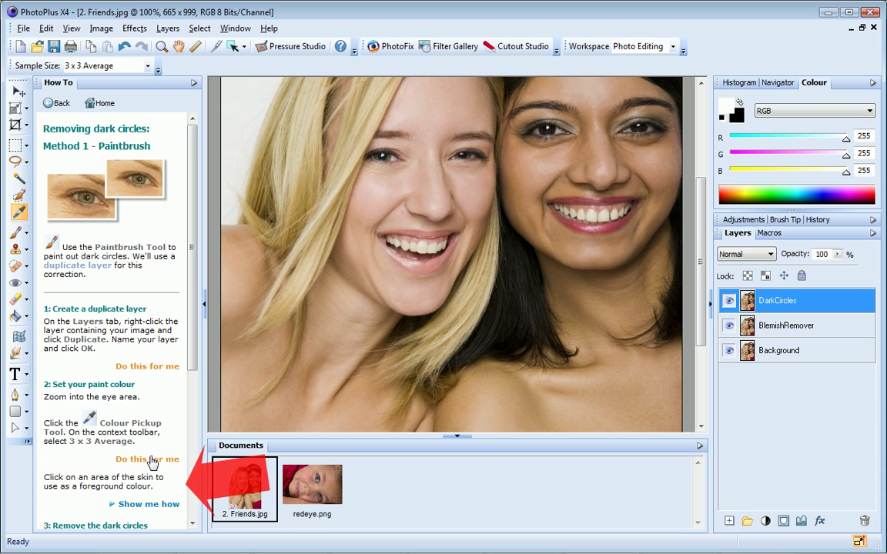
click(152, 460)
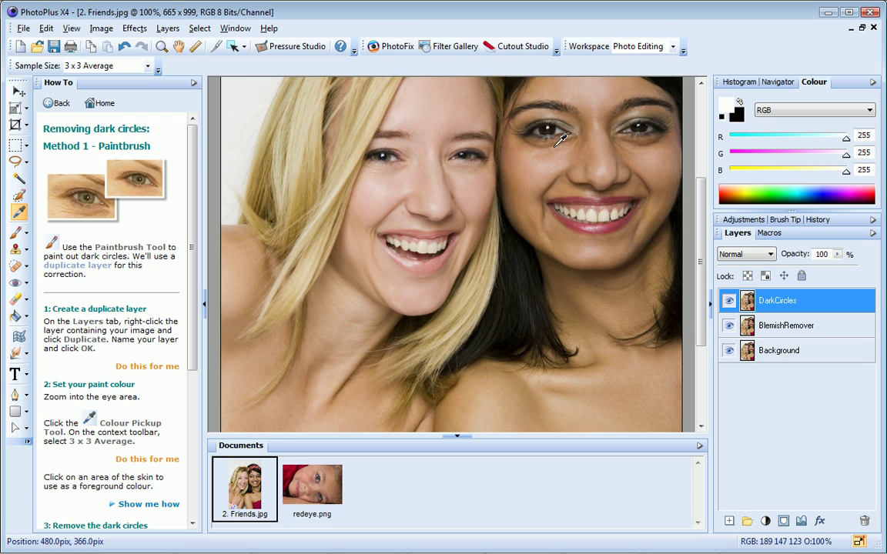
click(561, 139)
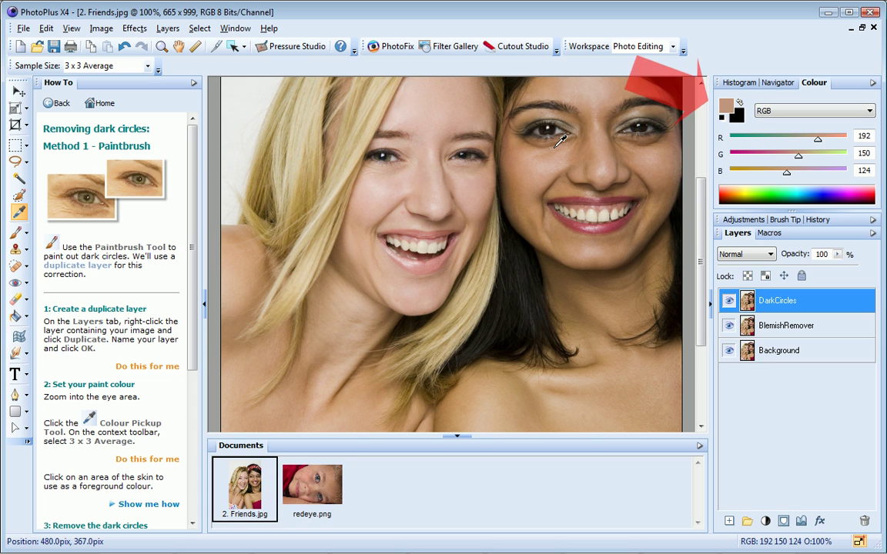
Sample the skin colour and set up a 15-pixel soft Paintbrush with Lightness blend at 20%
click(558, 144)
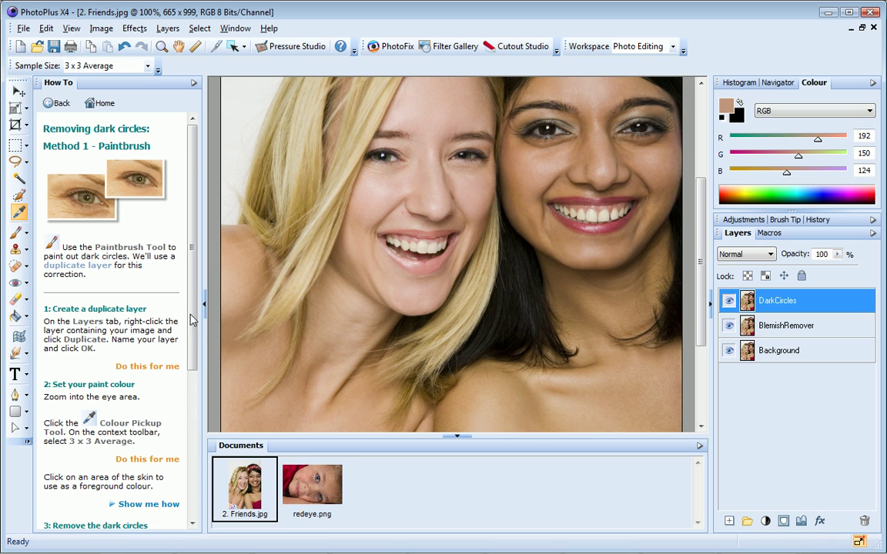
click(194, 397)
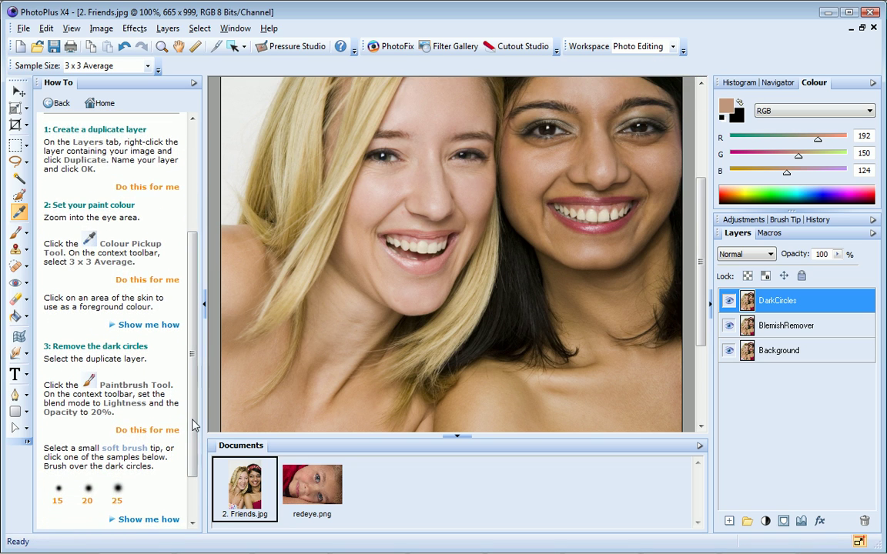
click(143, 431)
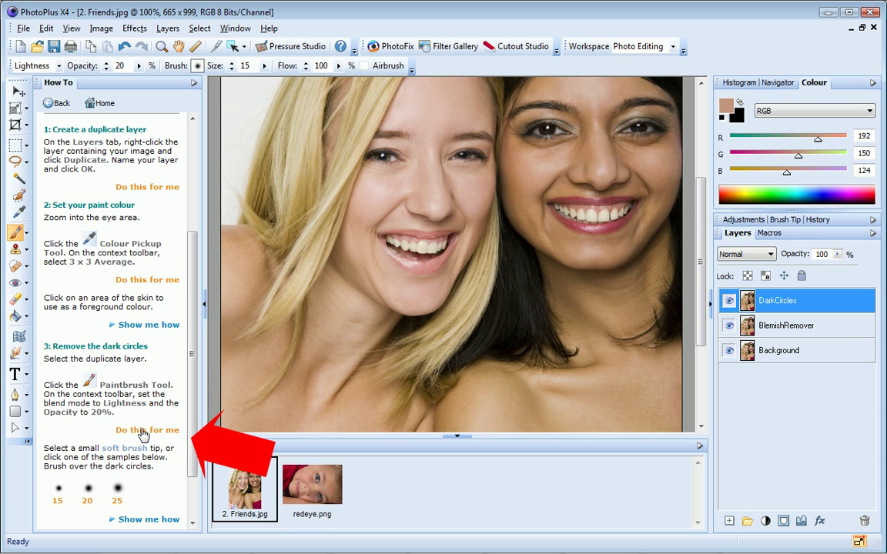
click(60, 491)
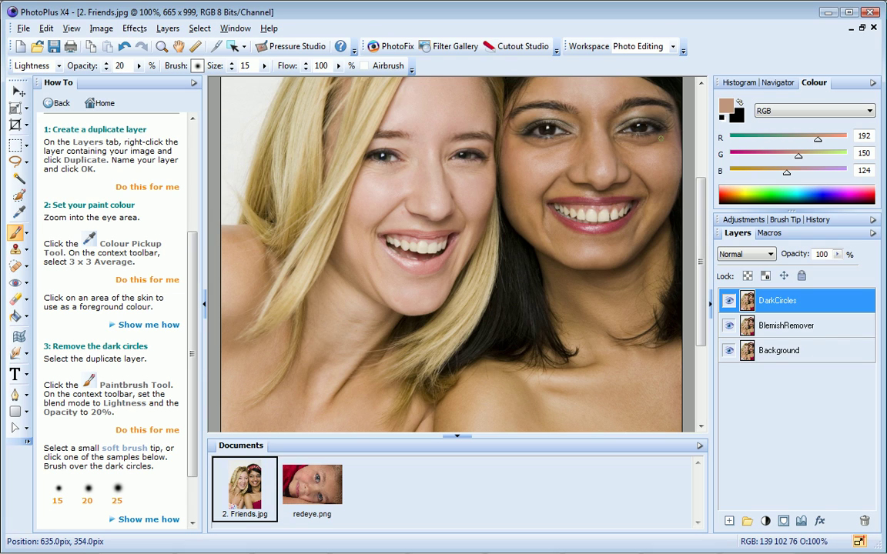
Adjust the DarkCircles layer opacity and toggle its visibility to compare the result
click(837, 254)
mouse_move(837, 271)
mouse_down()
mouse_move(810, 273)
mouse_move(878, 266)
mouse_up()
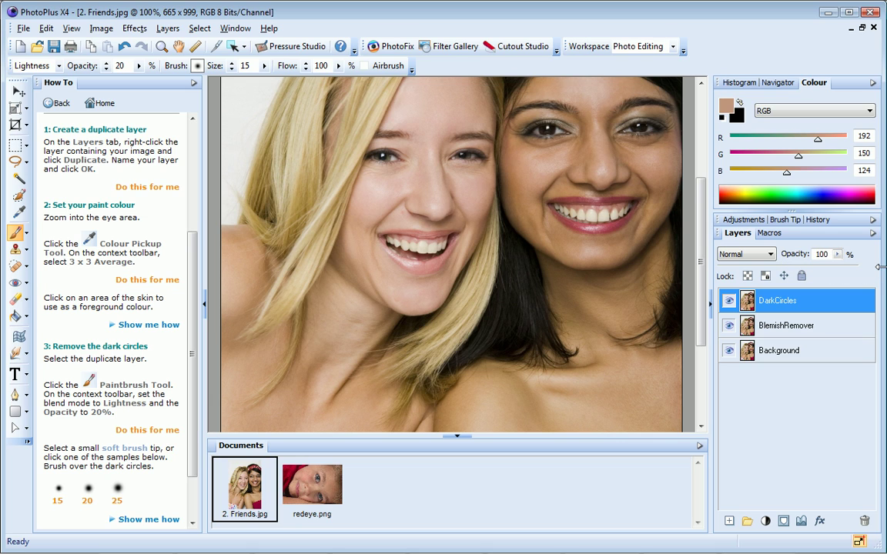
click(729, 301)
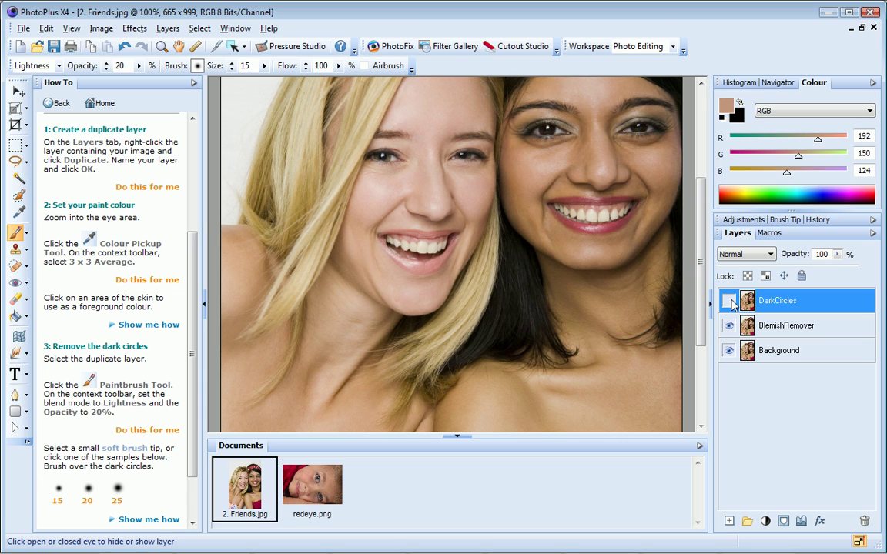
click(730, 301)
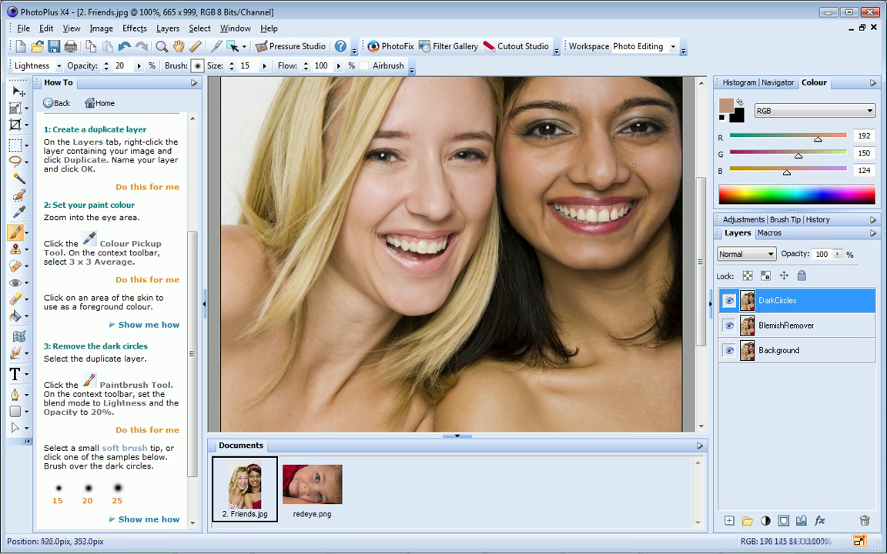
click(63, 105)
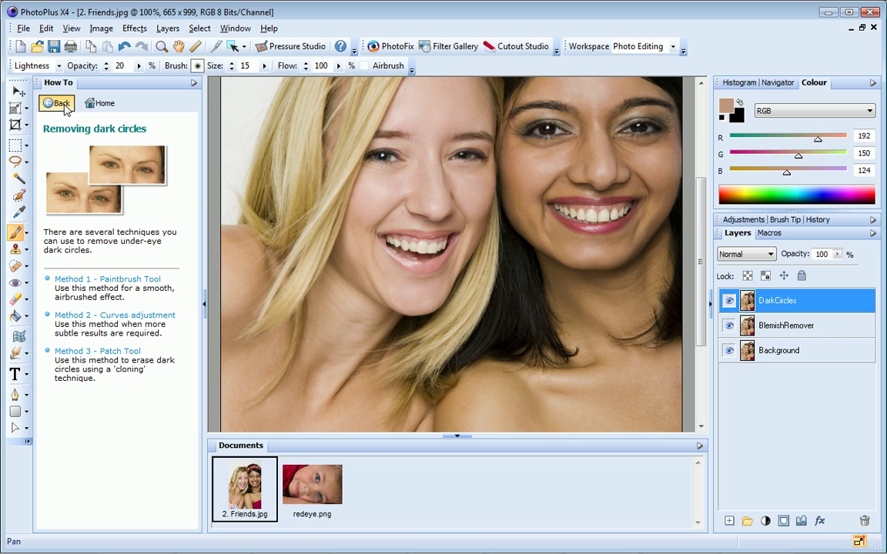
Open the Whitening teeth and eyes guide and create the Whiten duplicate layer
click(64, 105)
click(74, 281)
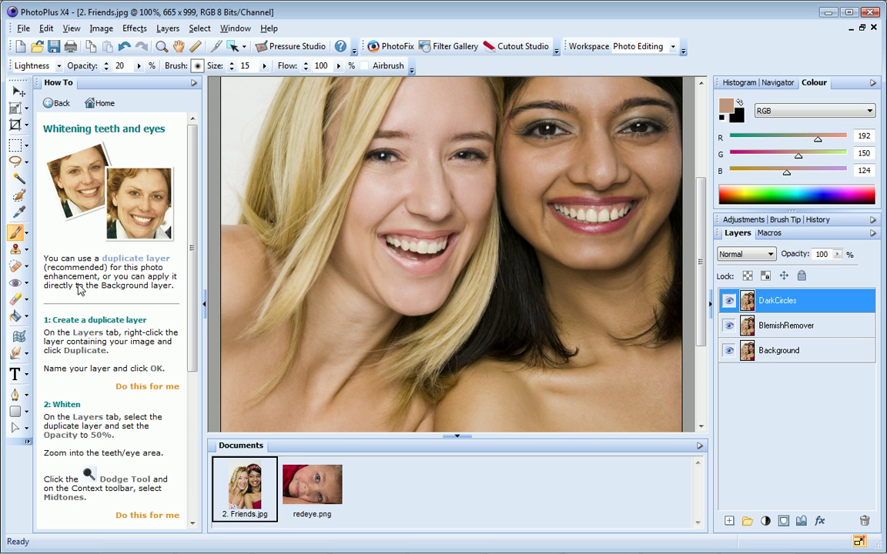
scroll(174, 285, down, 3)
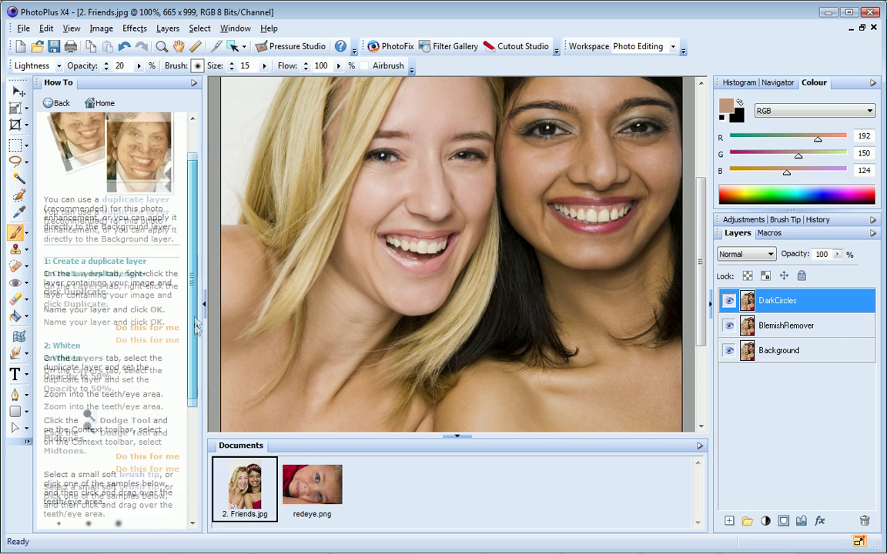
click(161, 250)
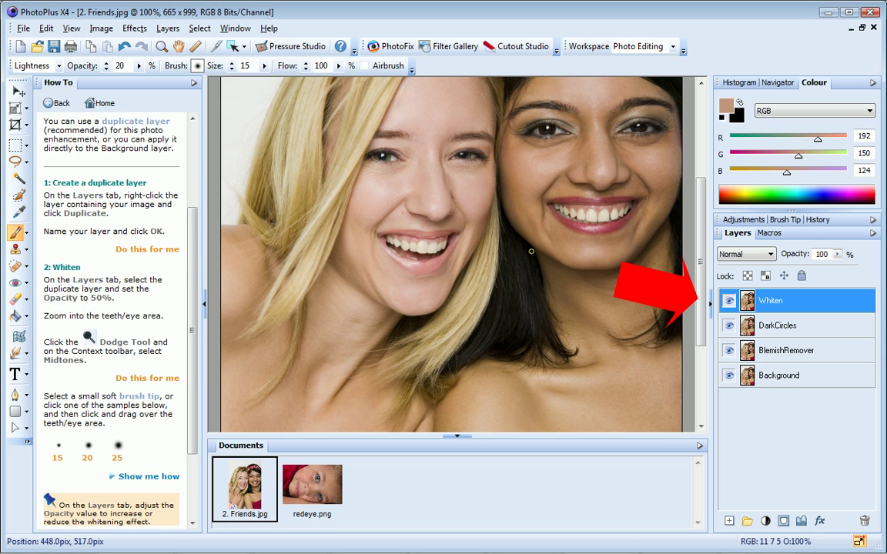
Dodge midtones at 50% layer opacity with a 15-pixel brush over both women's teeth
click(158, 379)
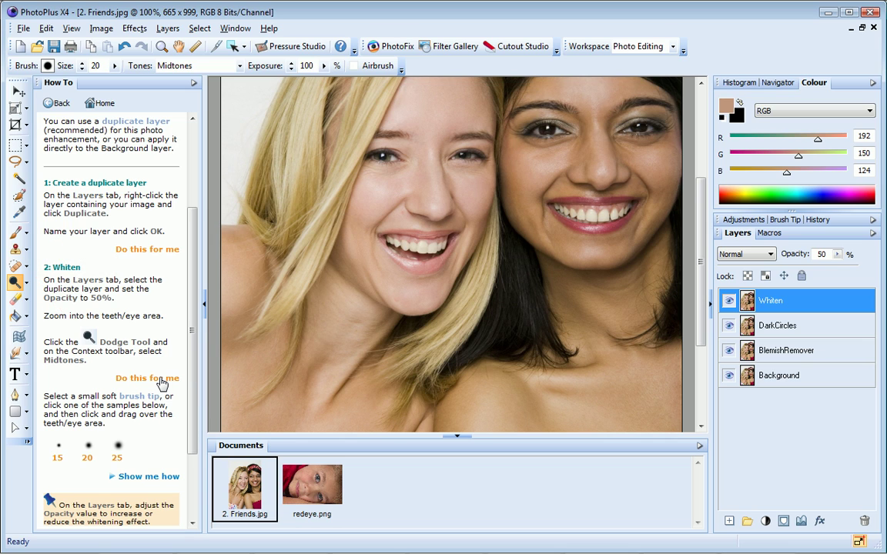
click(58, 458)
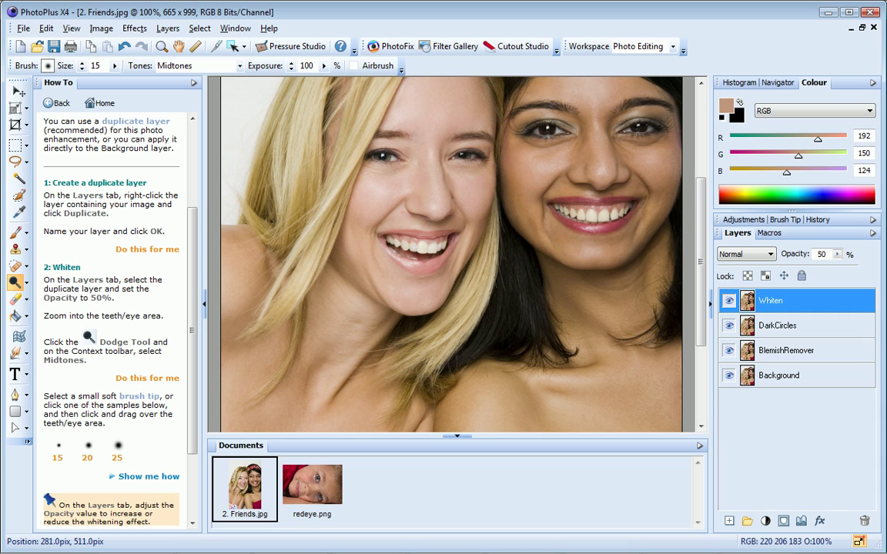
drag(393, 243, 445, 244)
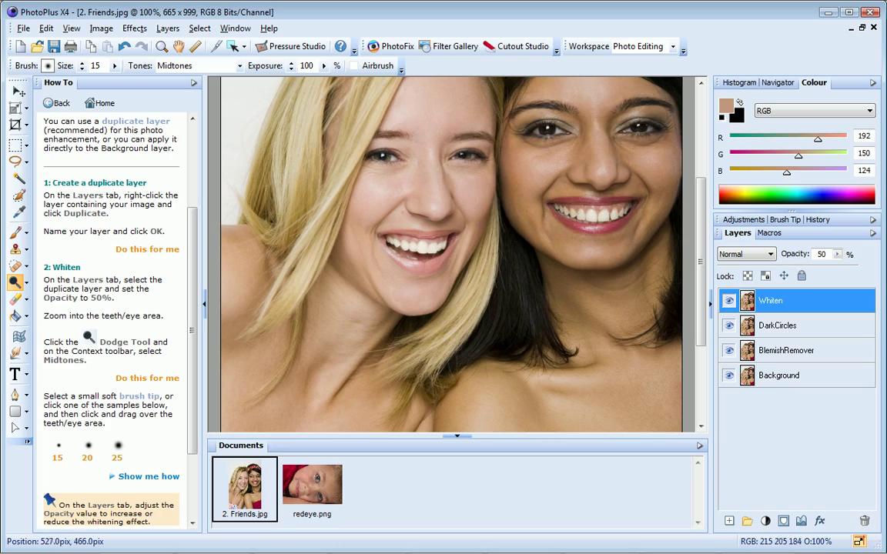
drag(570, 213, 613, 209)
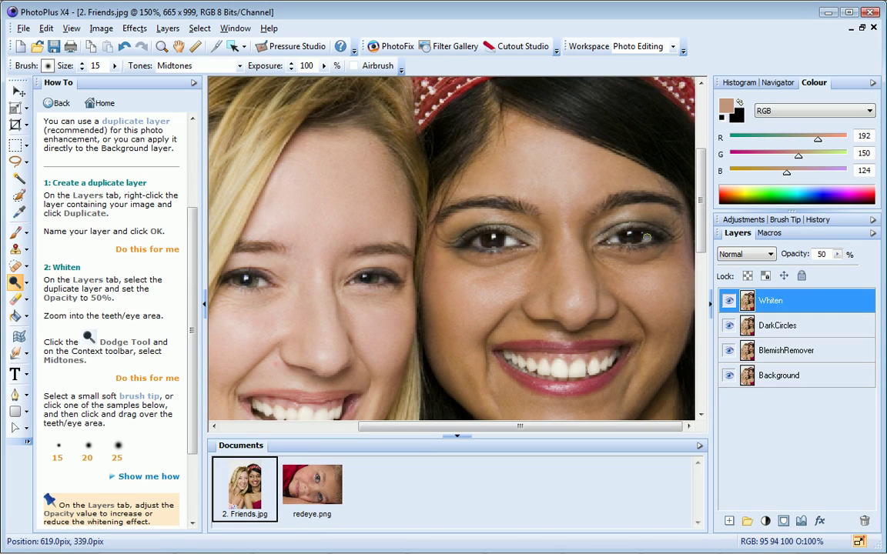
Dodge both women's eyes on the Whiten layer to brighten them
click(647, 238)
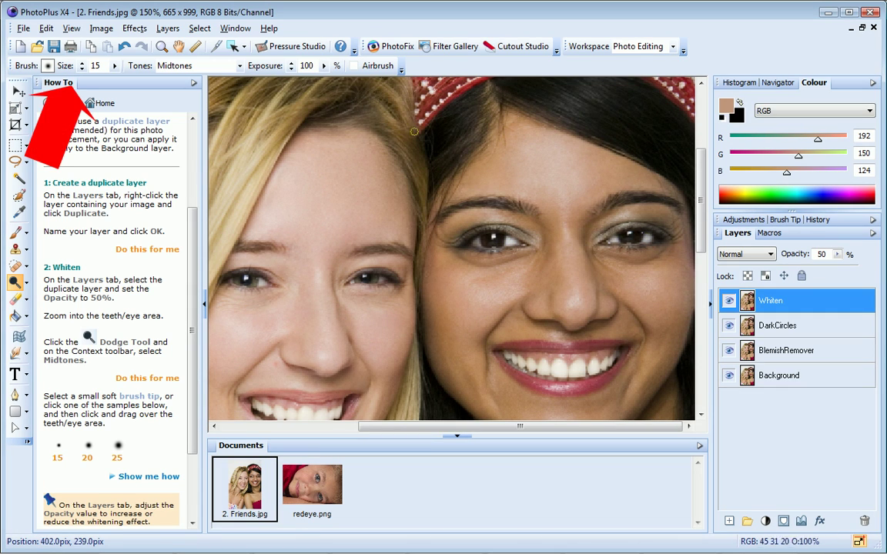
scroll(92, 77, down, 4)
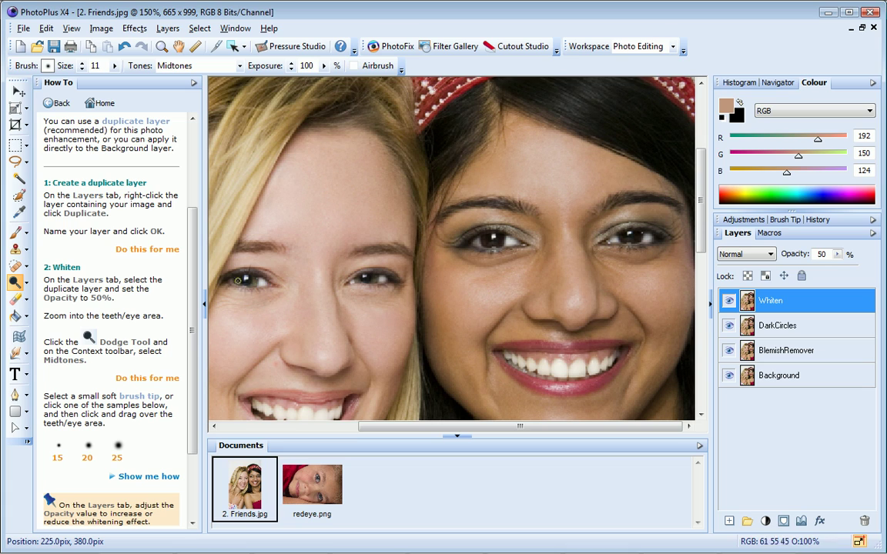
drag(474, 243, 477, 242)
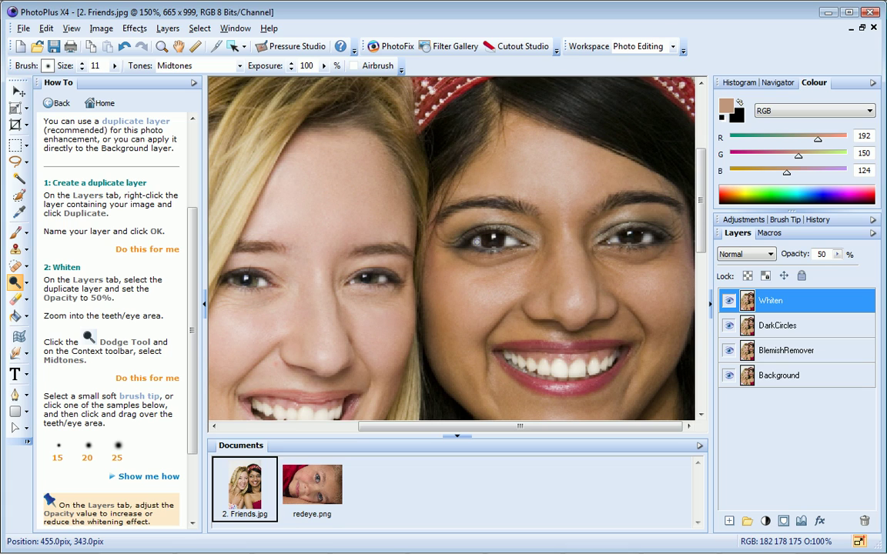
Set the Whiten layer opacity to 57% and toggle its visibility to compare
drag(839, 258, 858, 271)
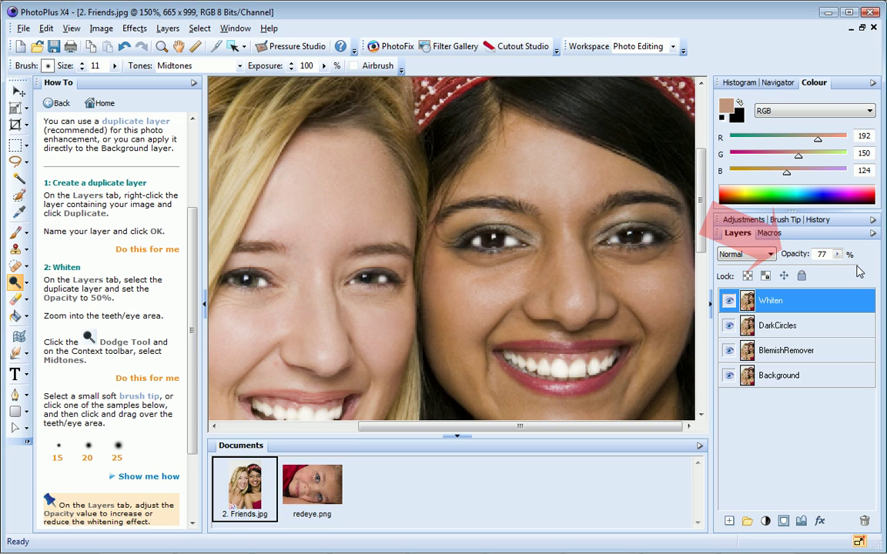
mouse_move(838, 255)
mouse_down()
mouse_move(839, 275)
mouse_move(824, 275)
mouse_up()
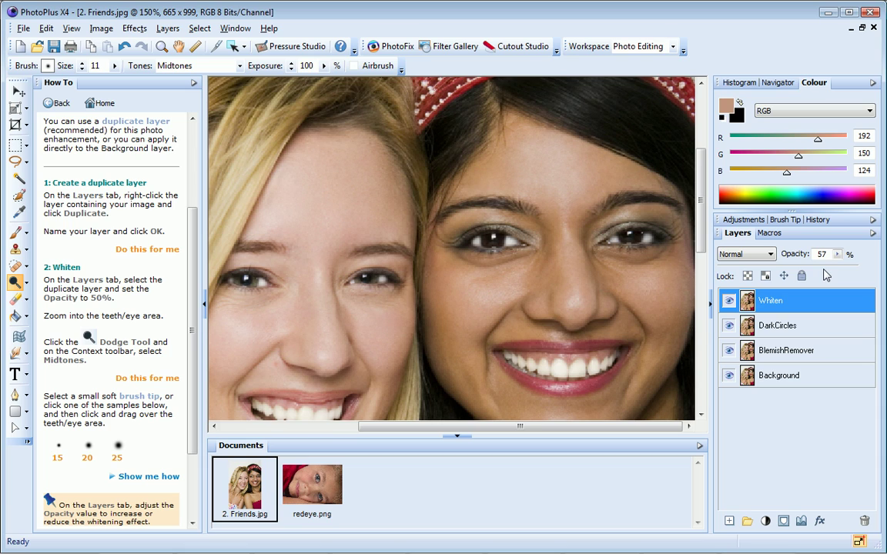
click(729, 302)
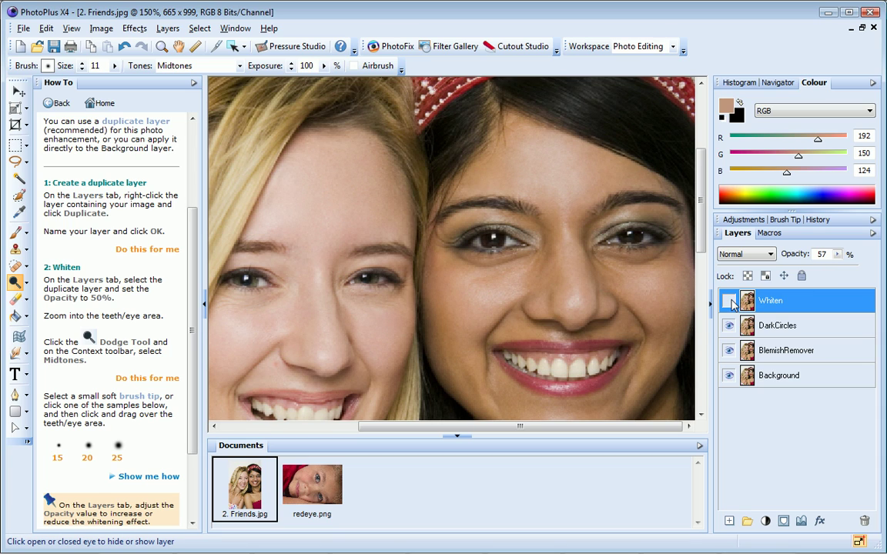
click(728, 301)
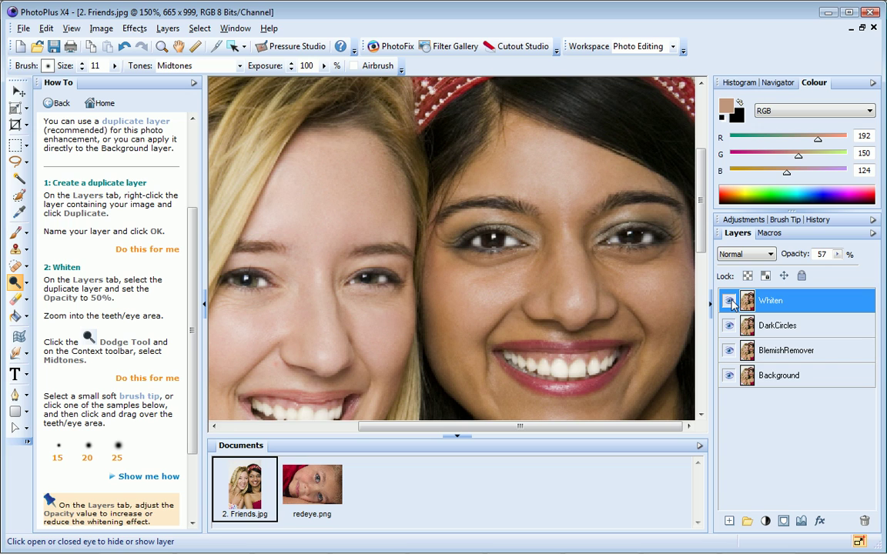
Zoom to fit, group Whiten, DarkCircles and BlemishRemover into Group 1, and toggle it to compare
click(71, 28)
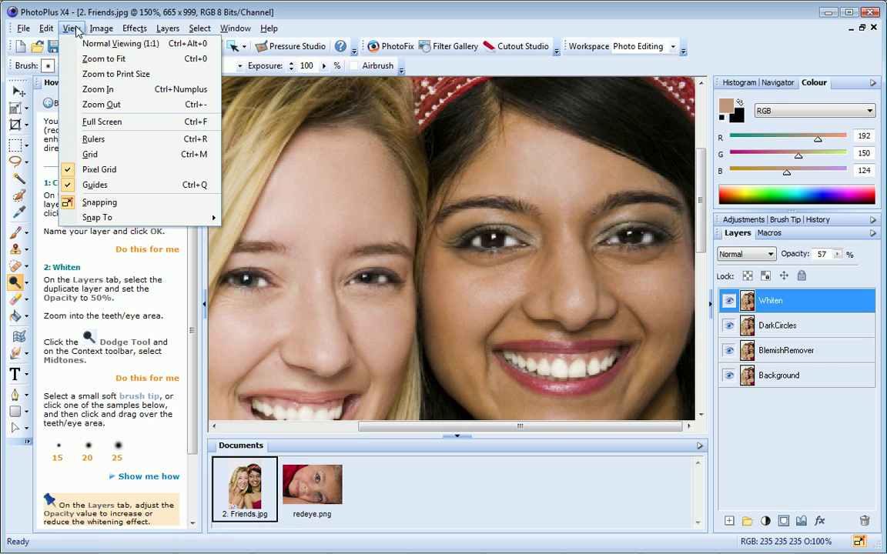
click(85, 60)
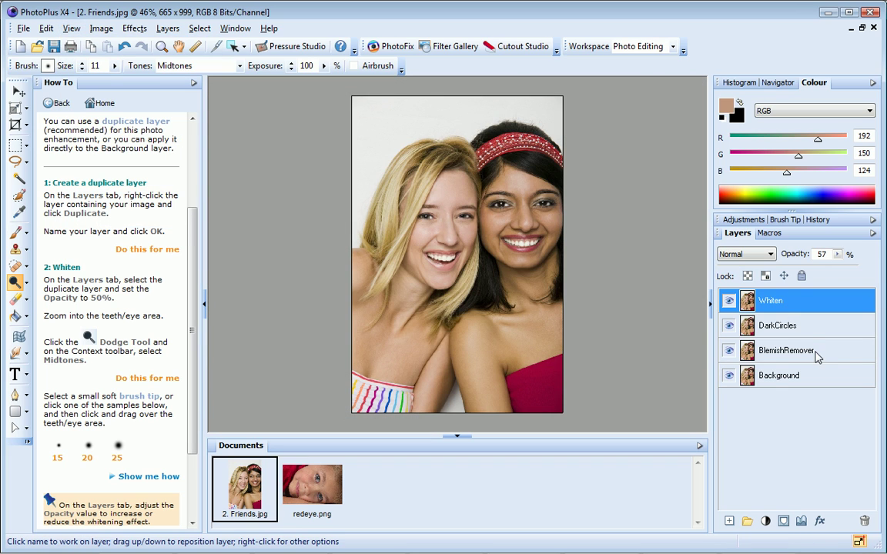
shift+click(818, 356)
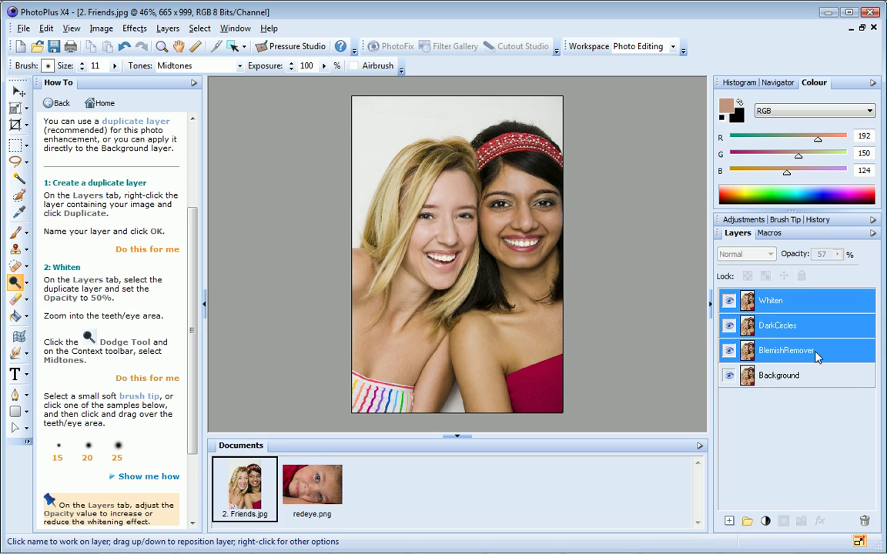
right_click(817, 356)
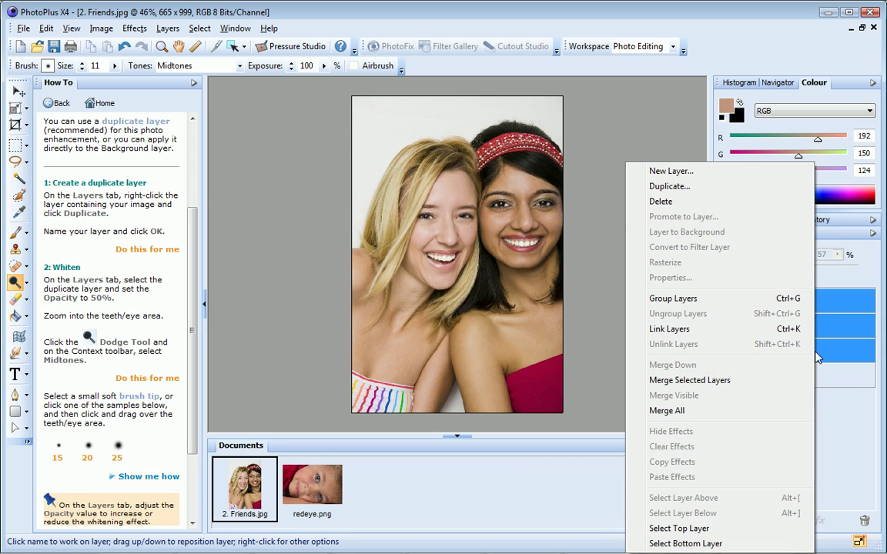
click(673, 298)
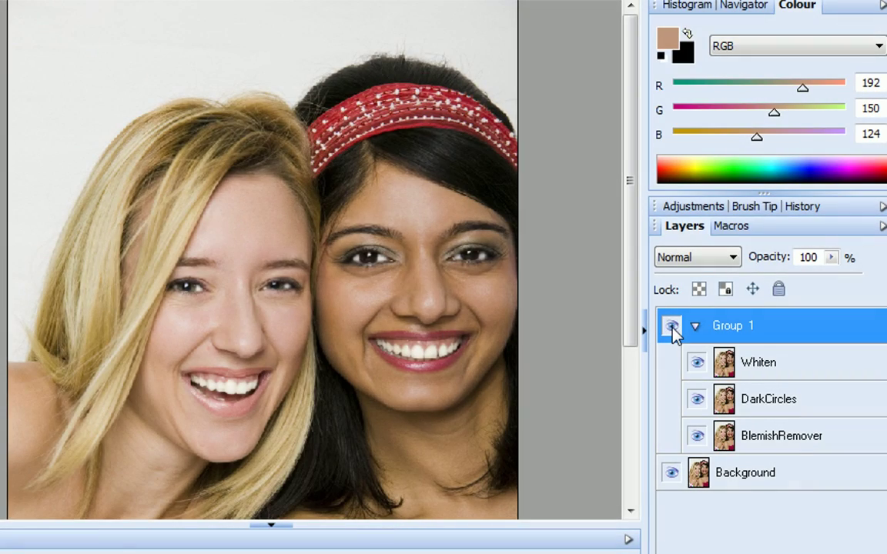
click(672, 327)
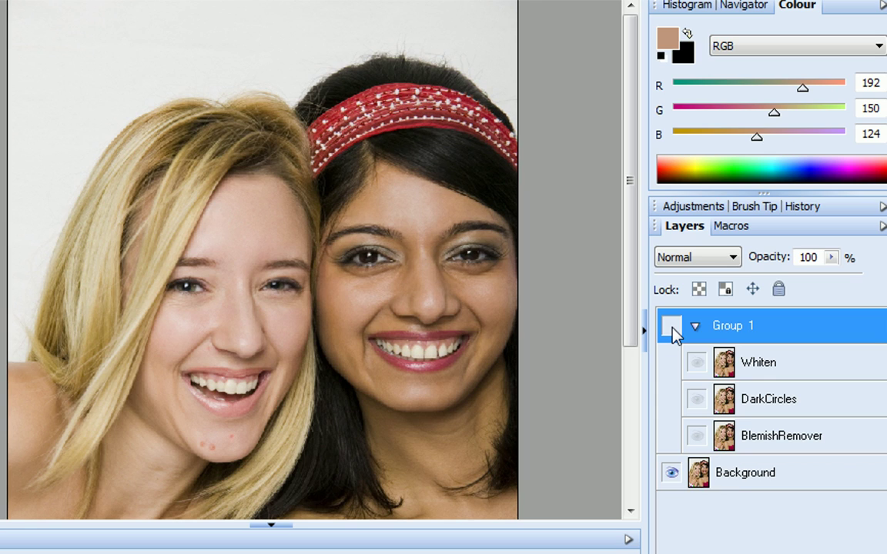
click(672, 326)
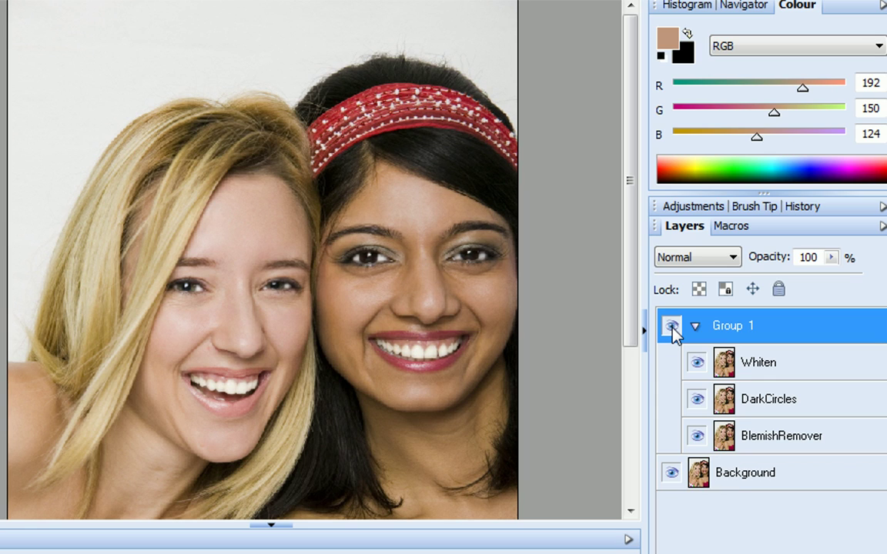